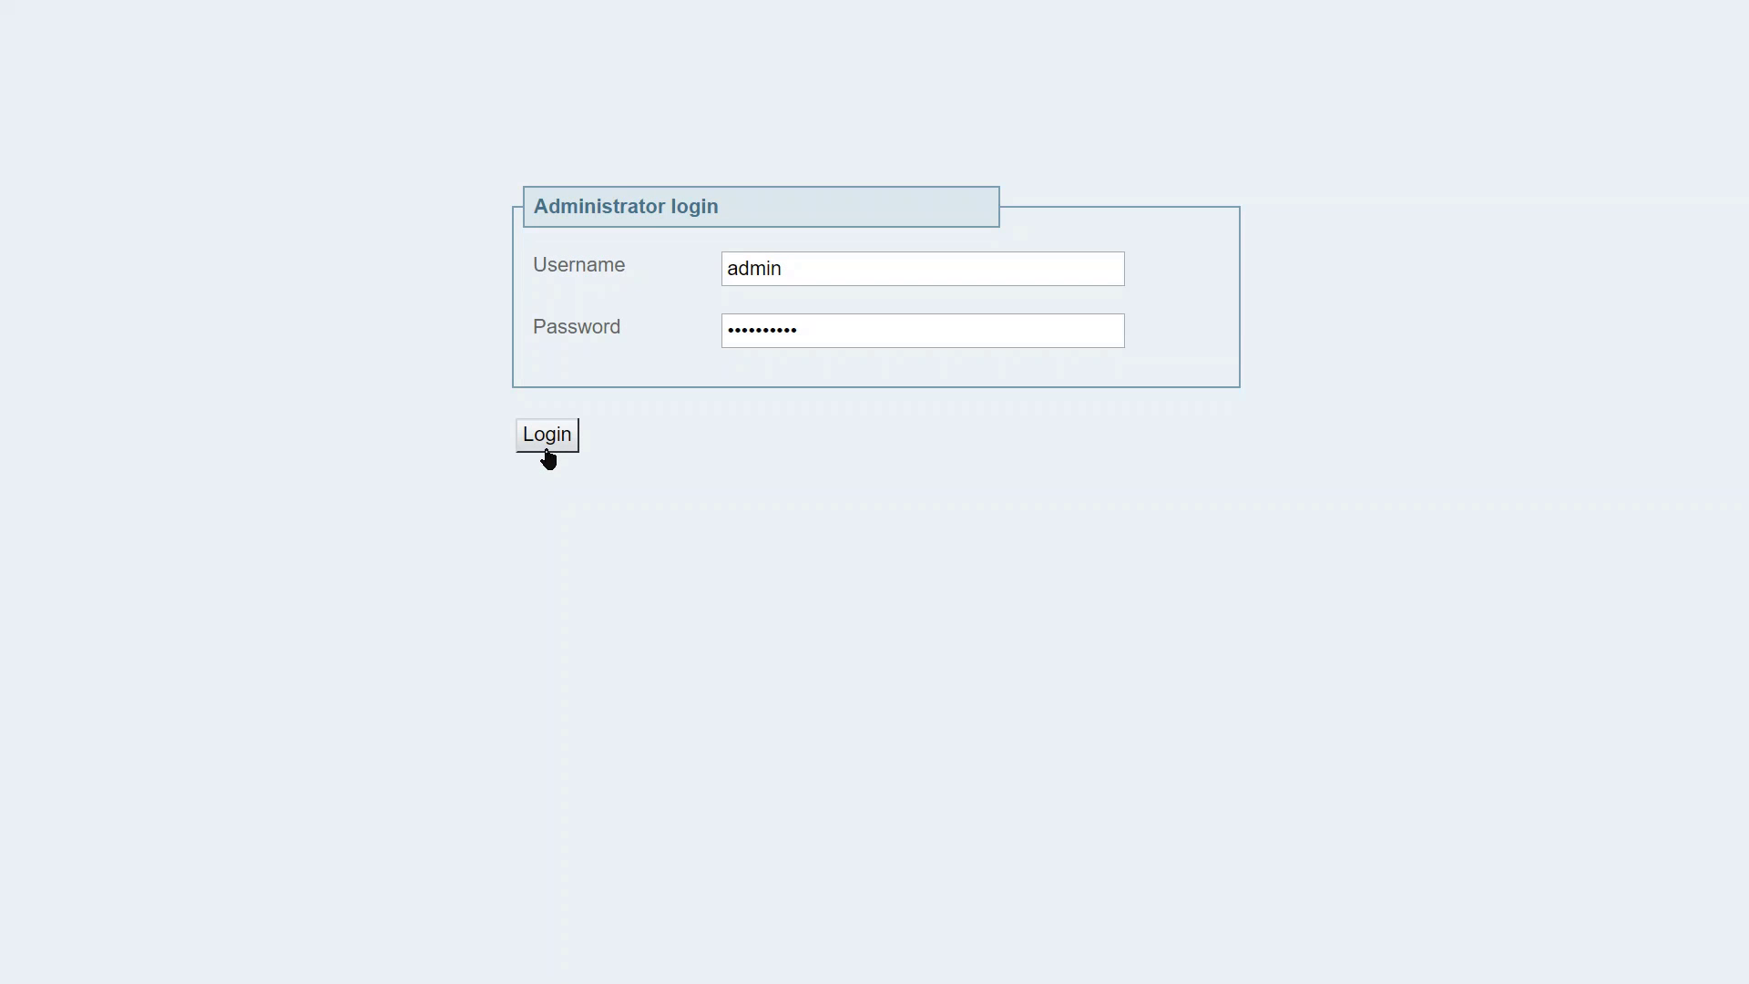
- Sign in as administrator and go to Maintenance > Option keys
left_click(547, 438)
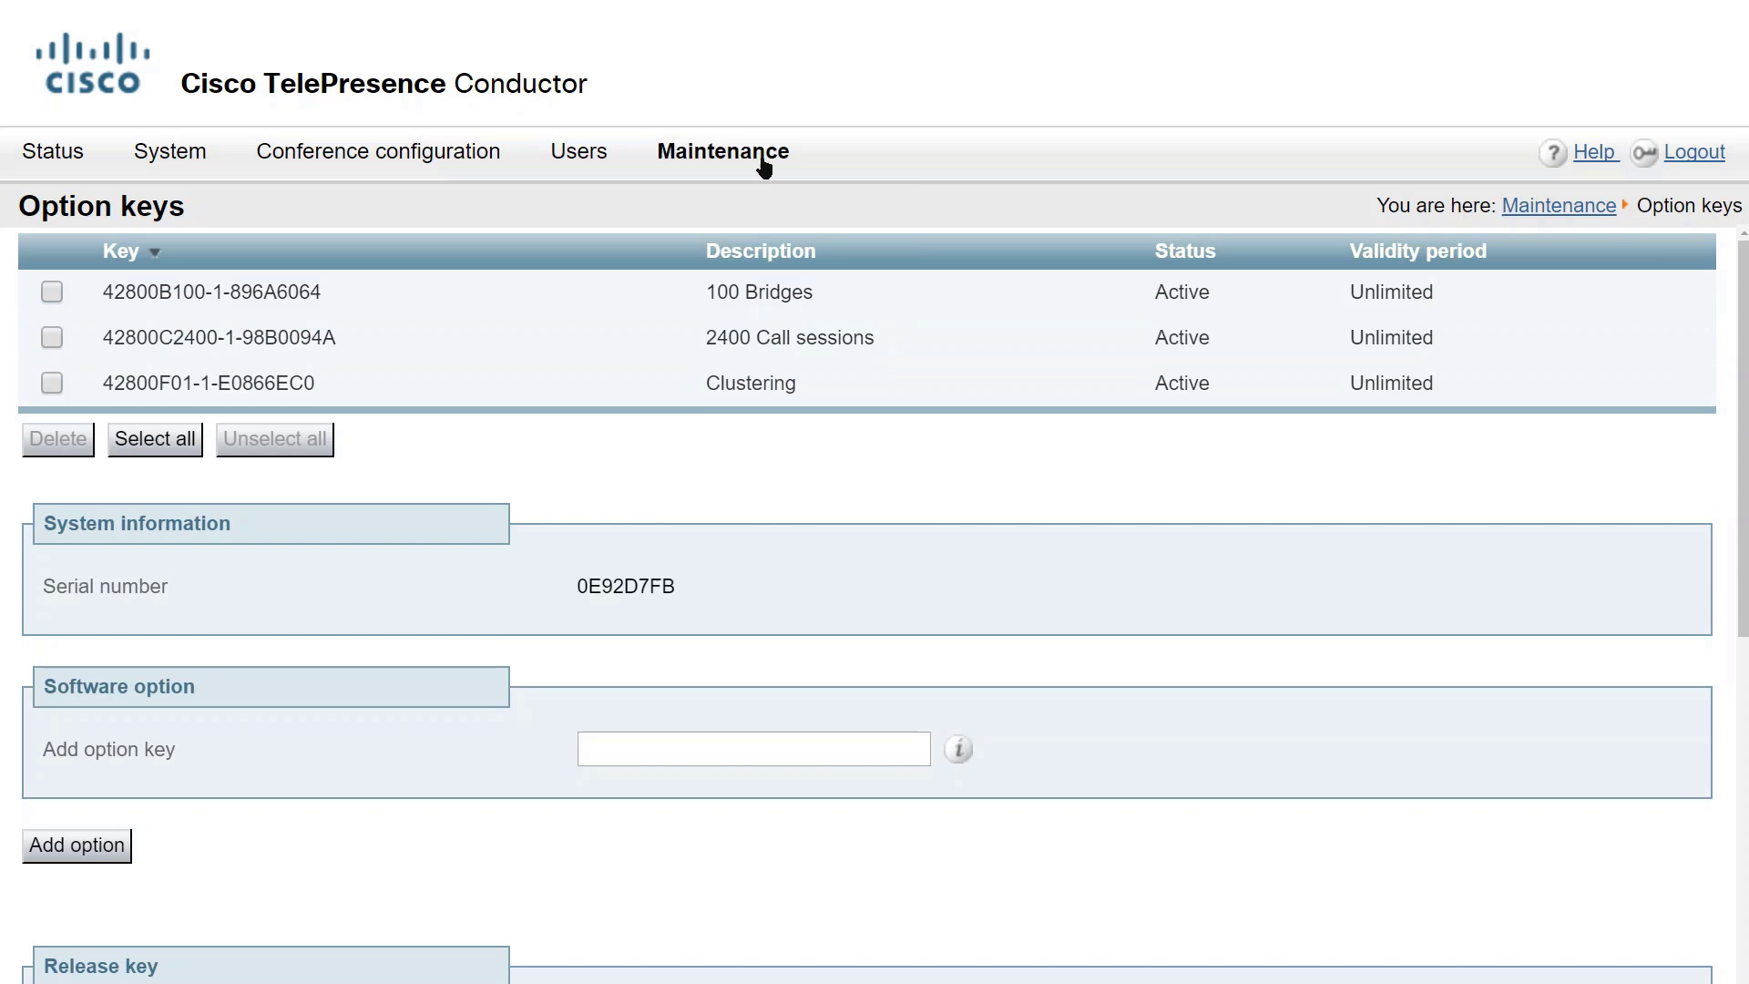
left_click(762, 164)
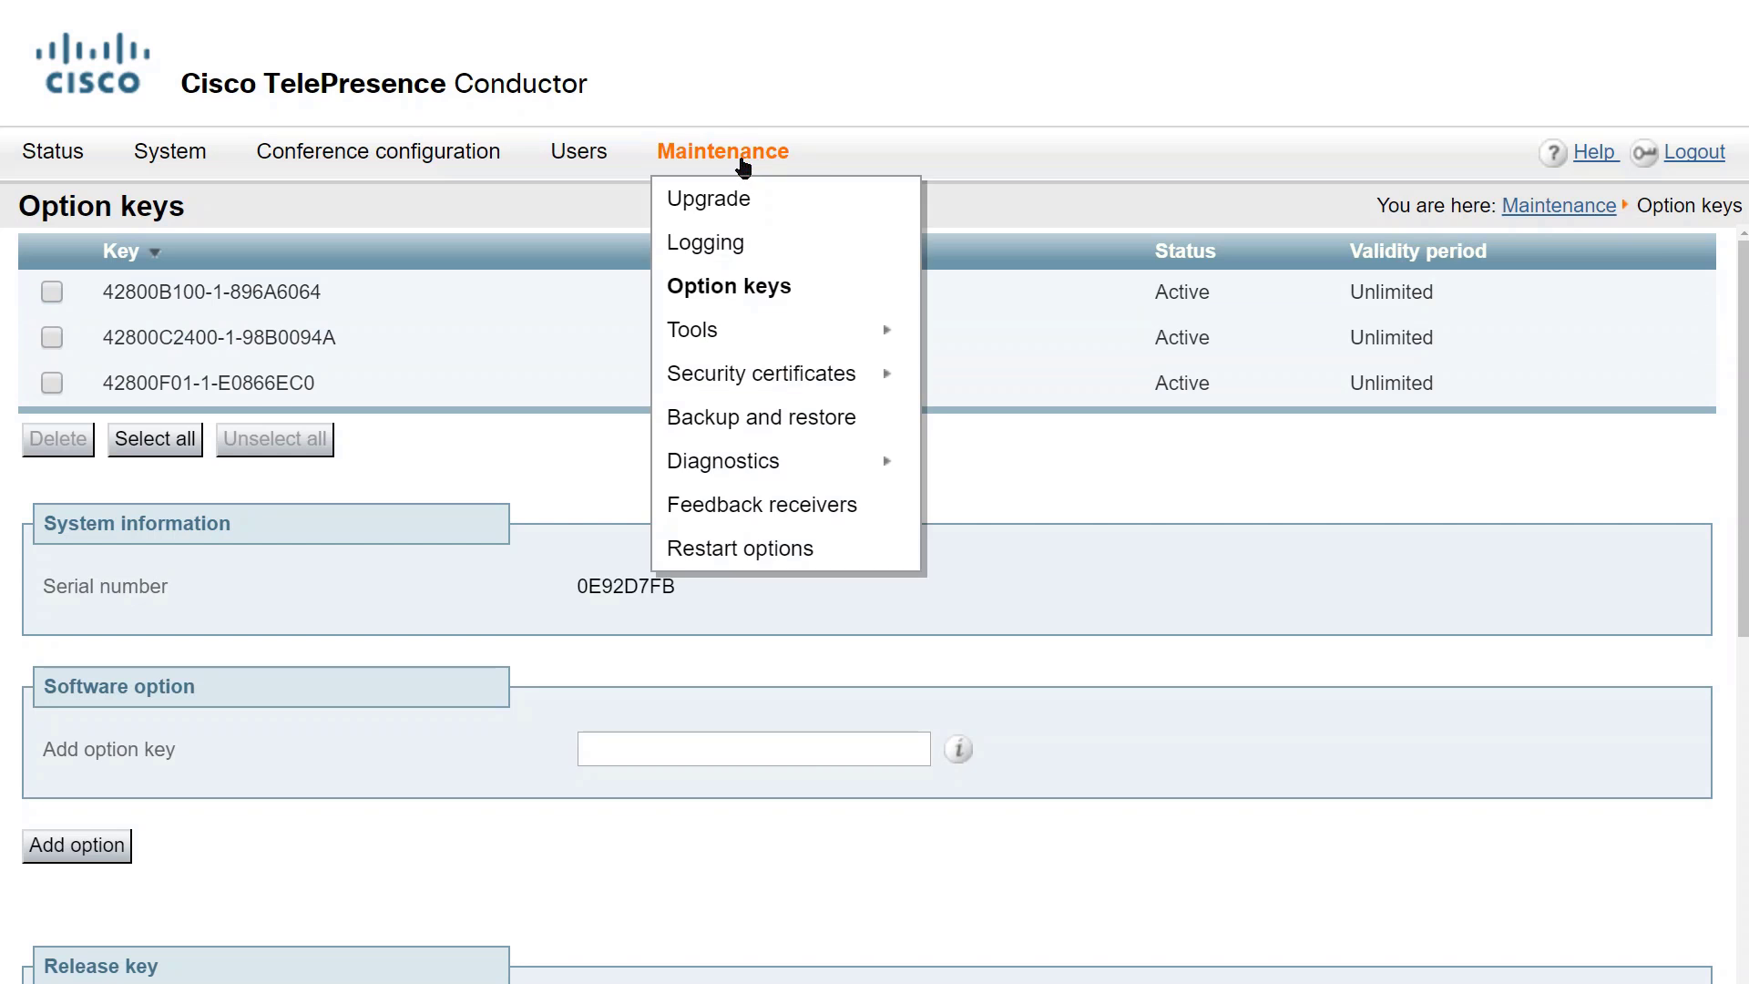
left_click(745, 293)
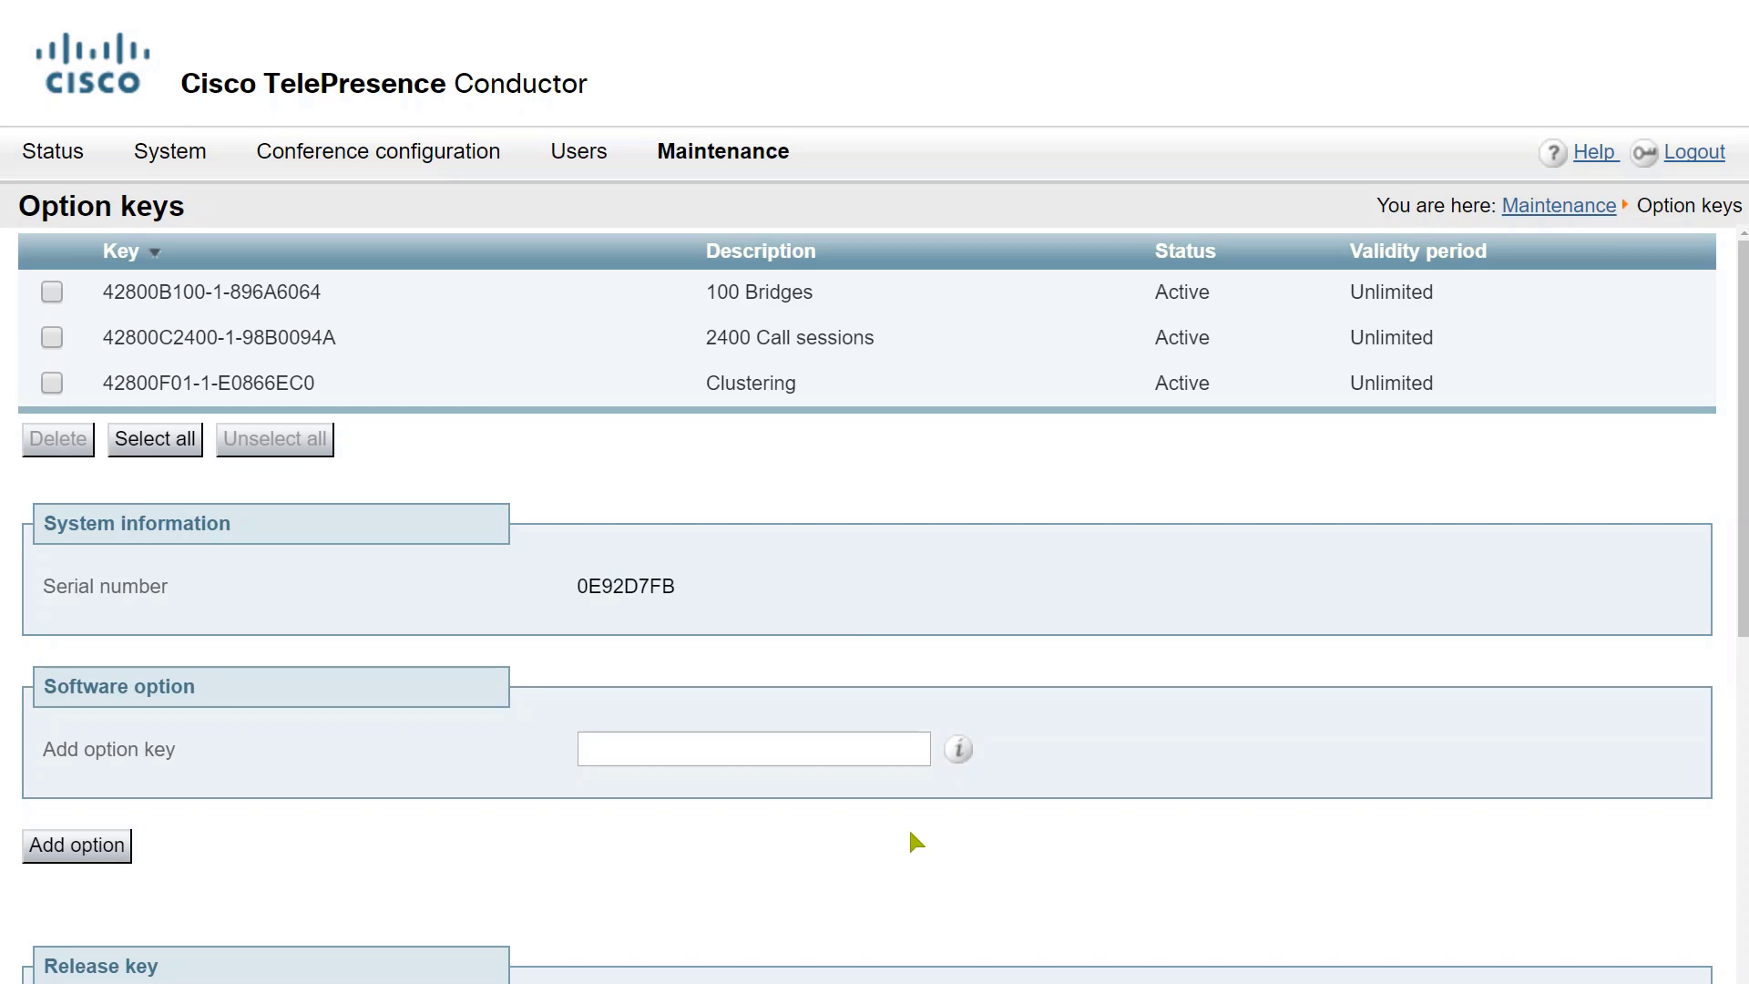
left_click(701, 749)
key("ctrl+v")
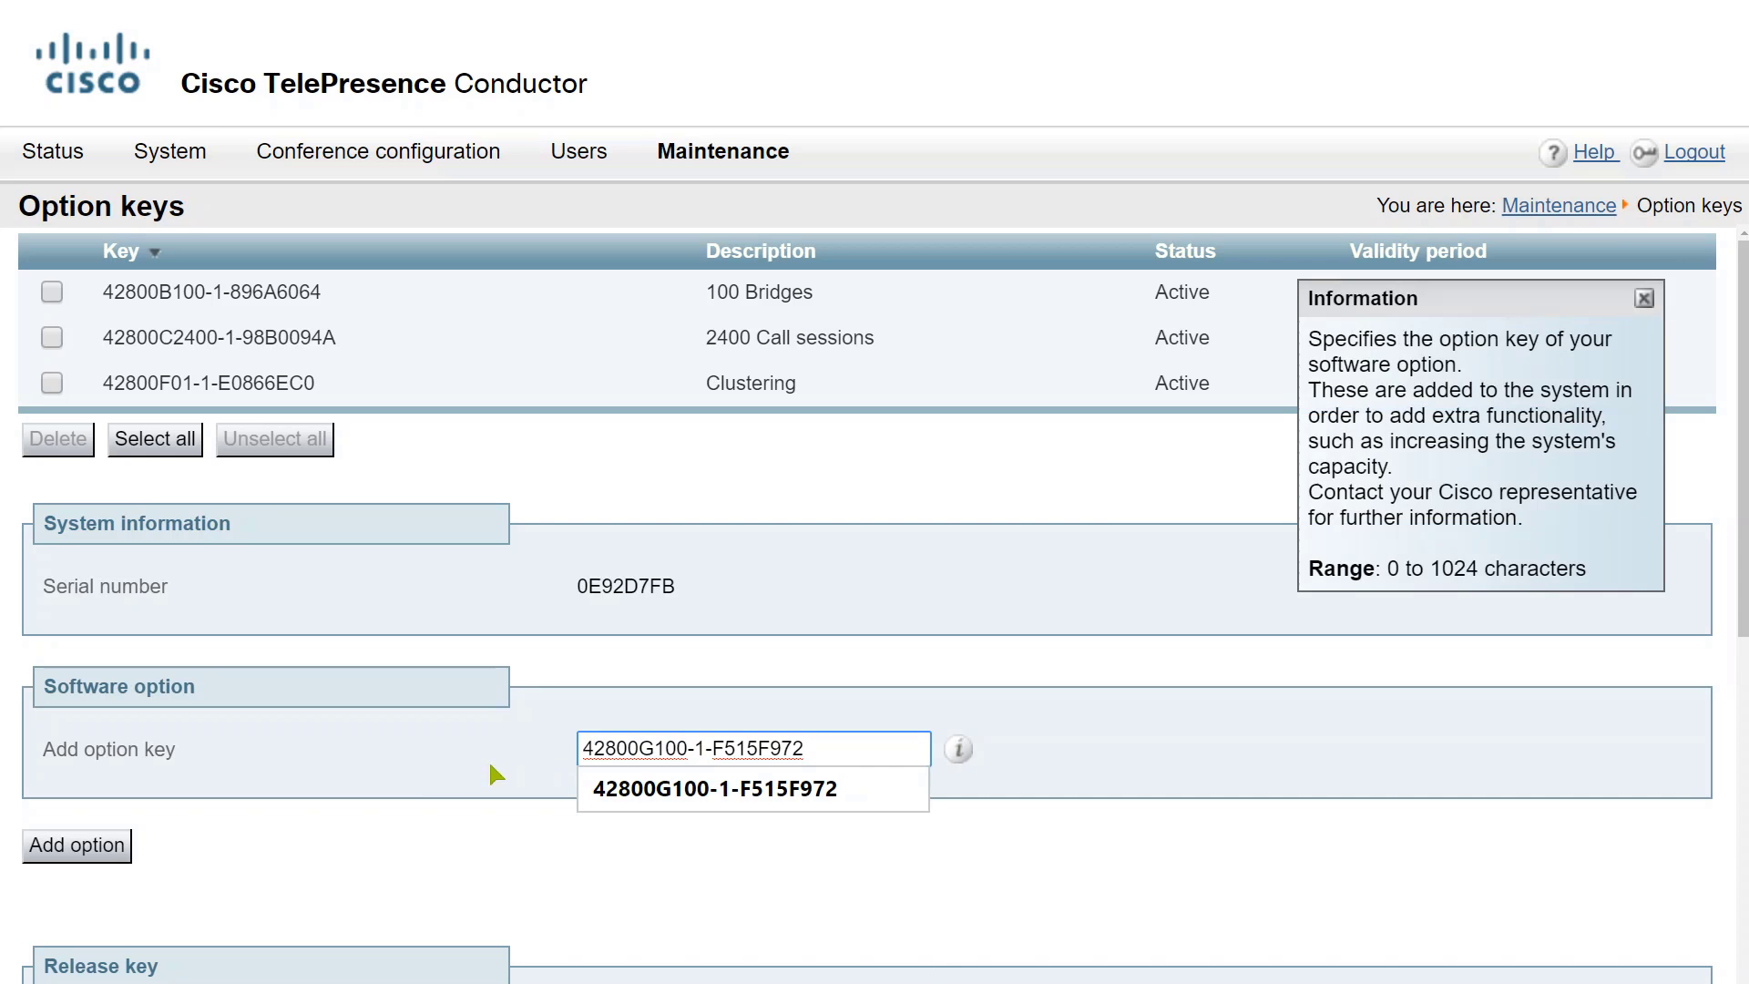
left_click(92, 854)
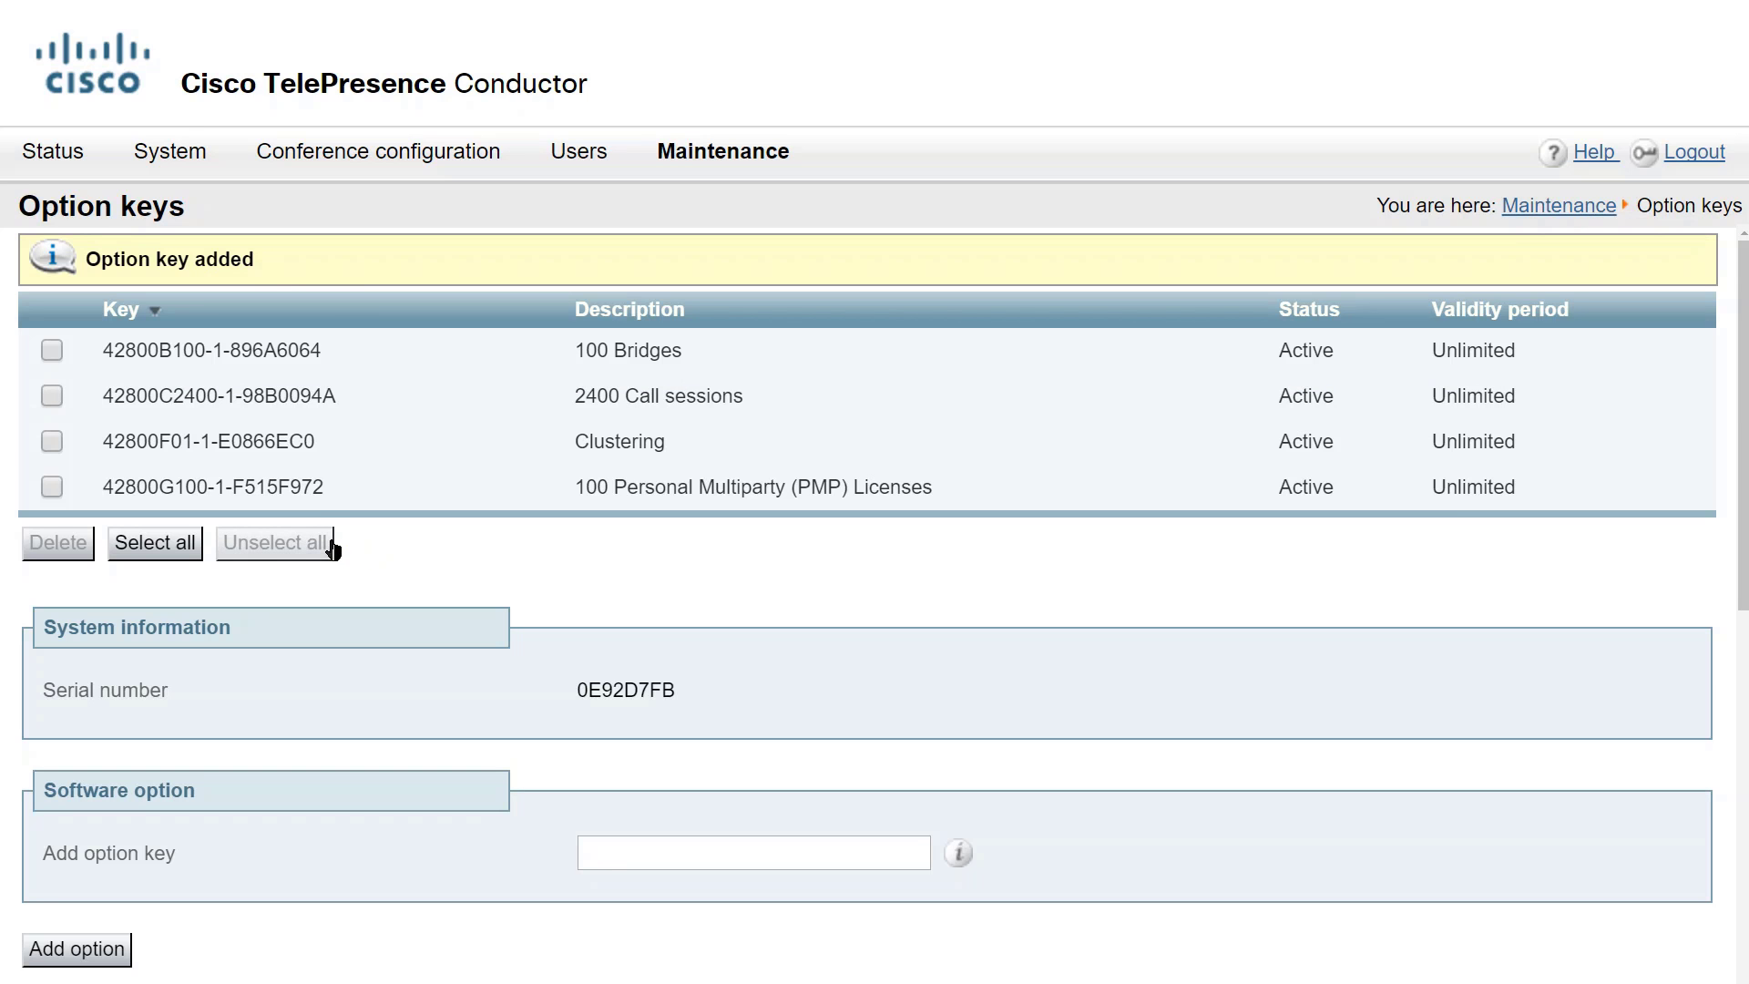
left_click_drag(325, 487, 102, 487)
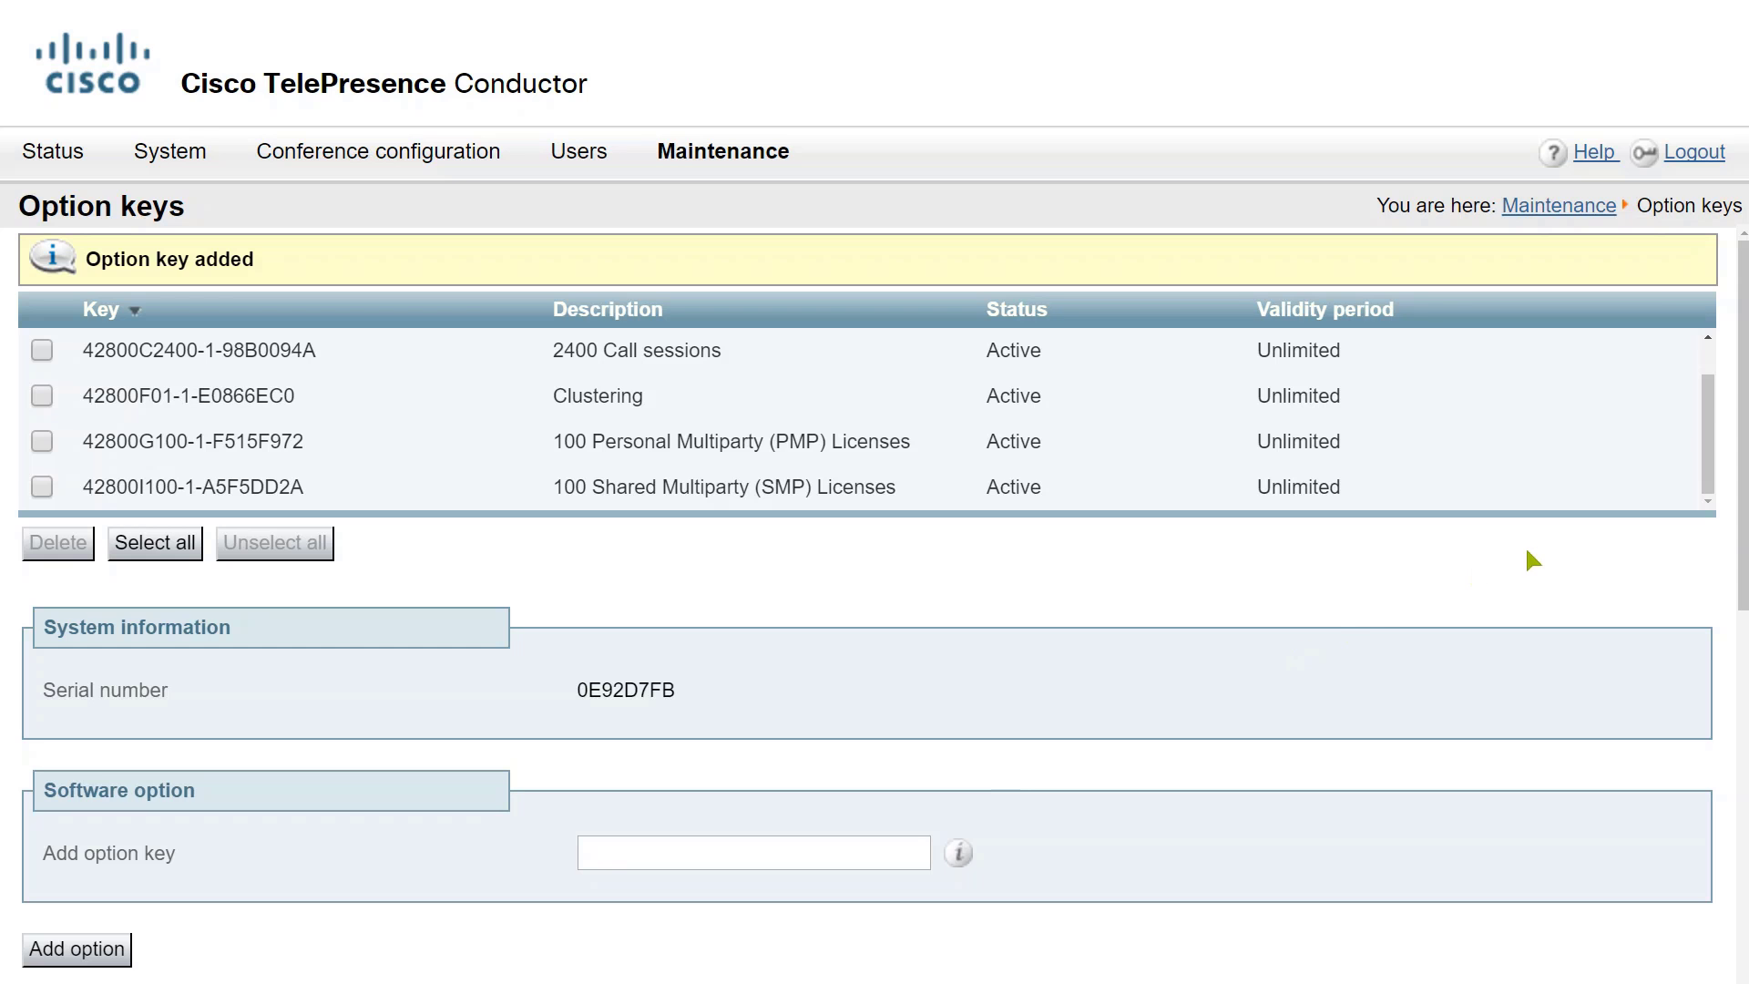
scroll(1525, 546, "down", 5)
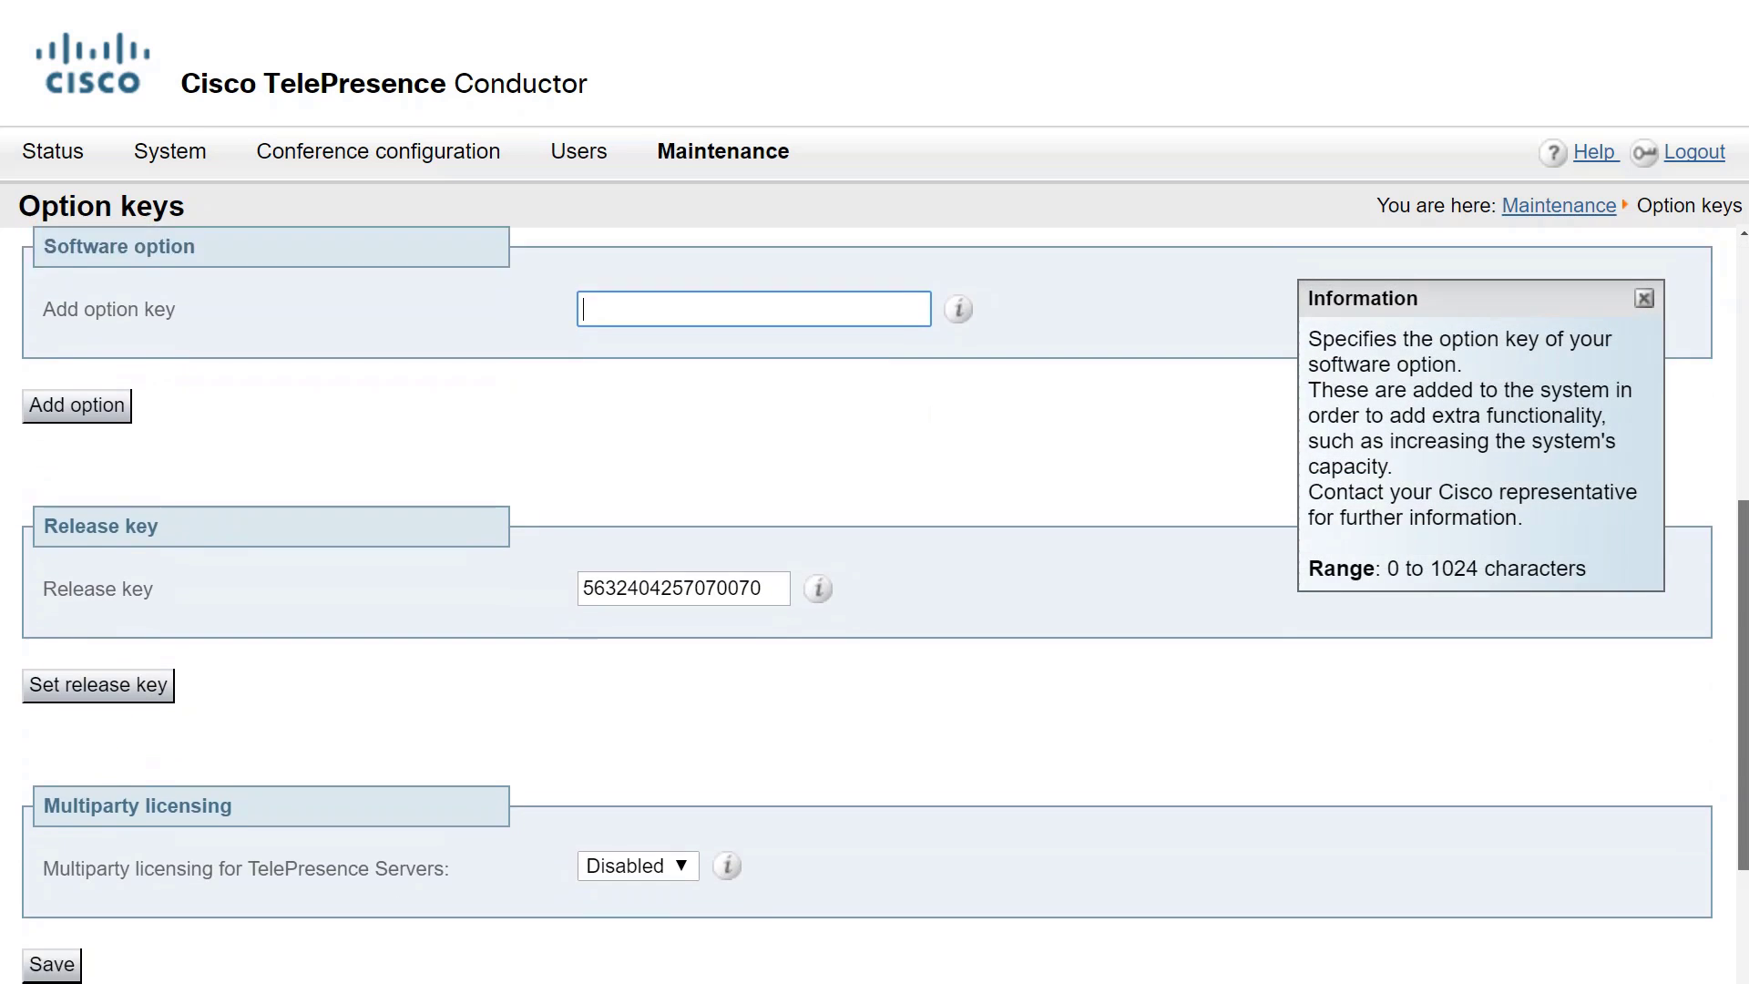
scroll(687, 702, "down", 3)
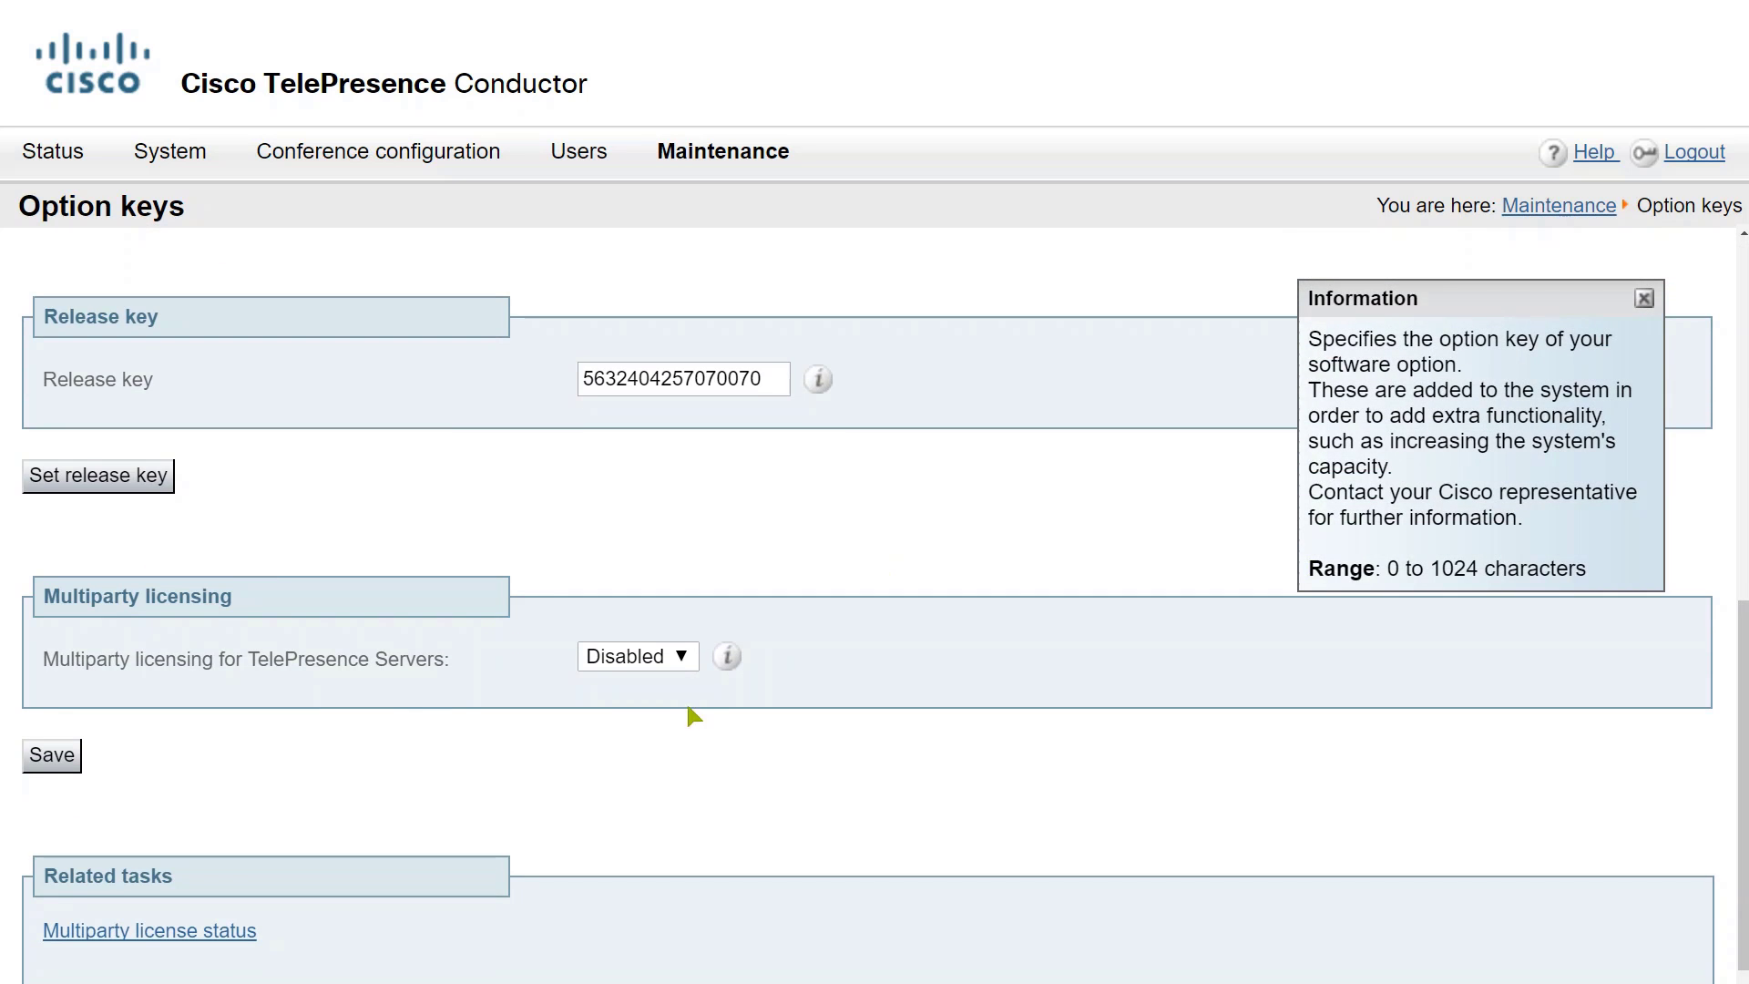
- Choose Enabled for TelePresence Server multiparty licensing
left_click(682, 658)
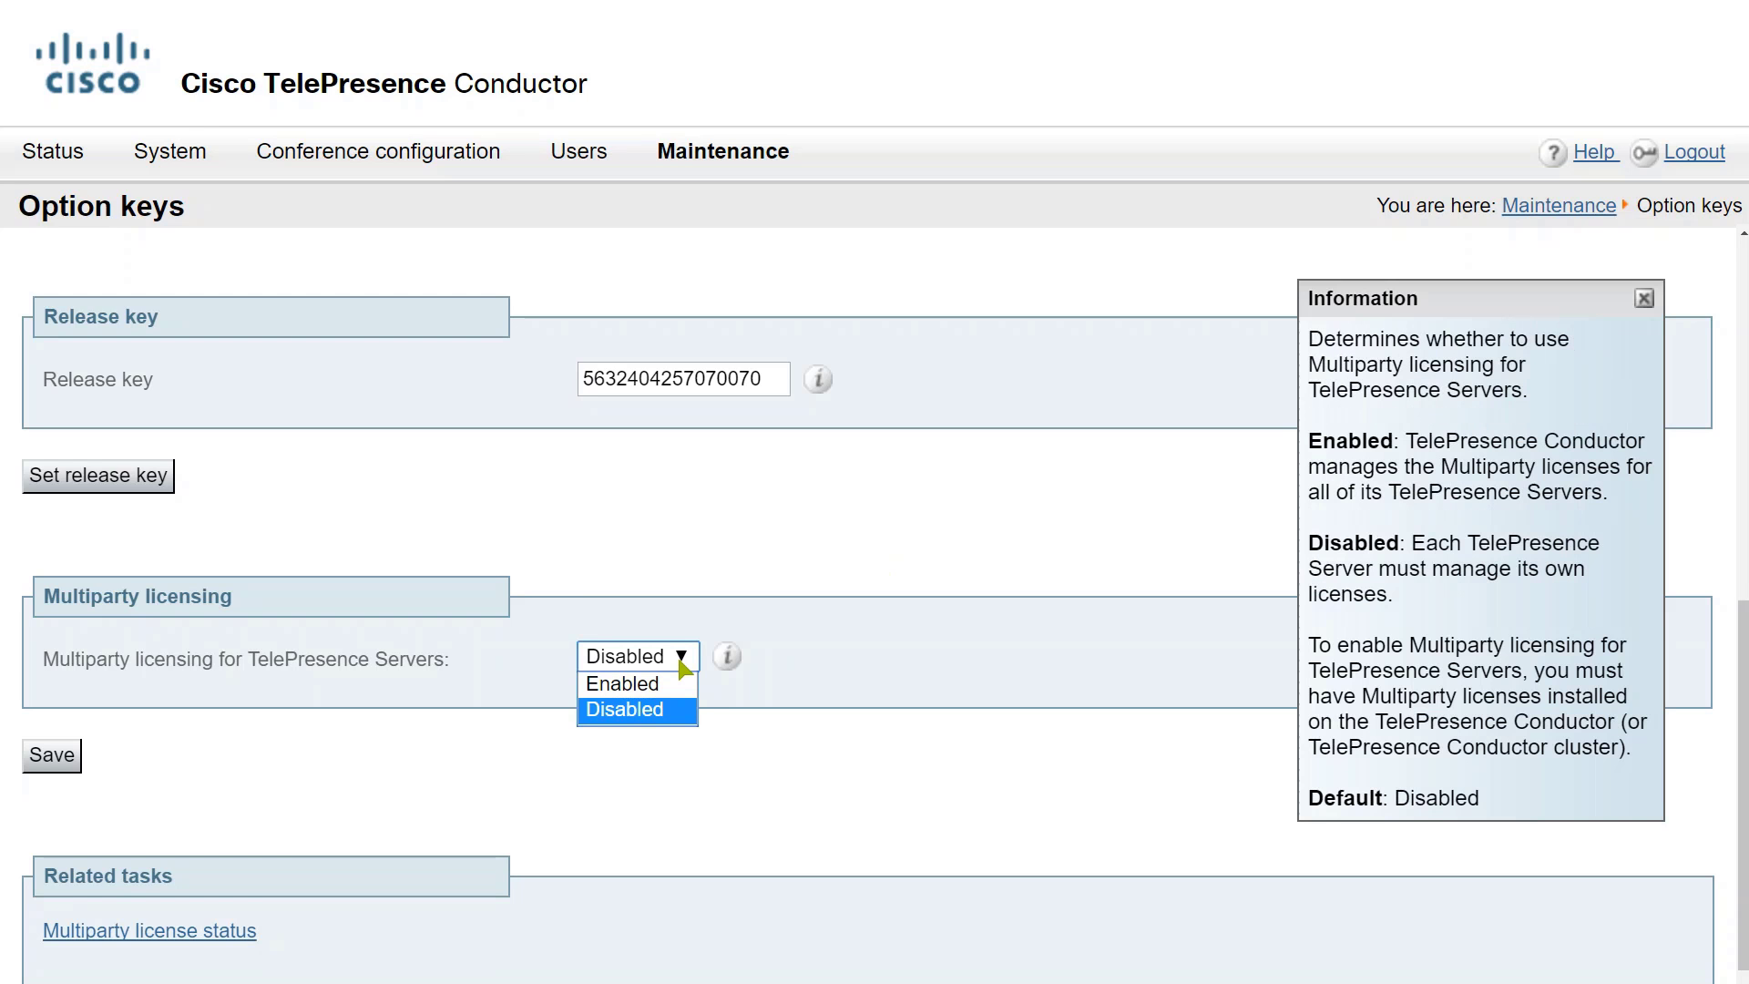
left_click(629, 684)
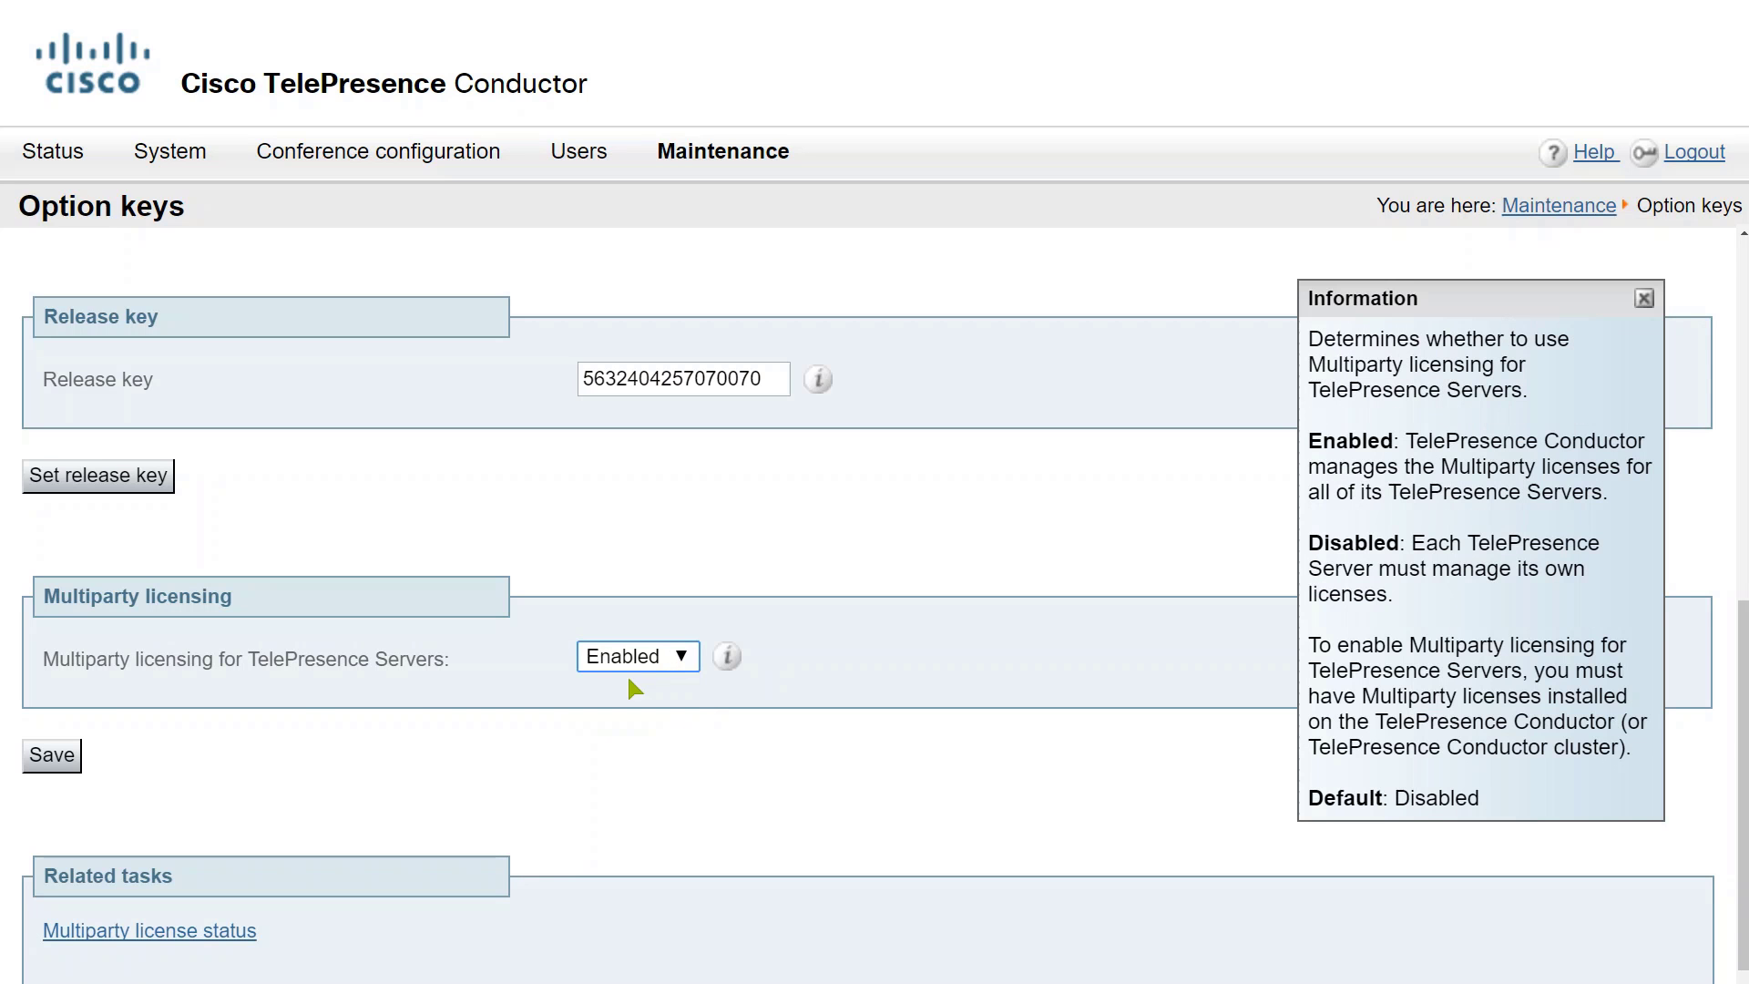
- Save the Enabled multiparty licensing mode and confirm the license-mode change
left_click(52, 755)
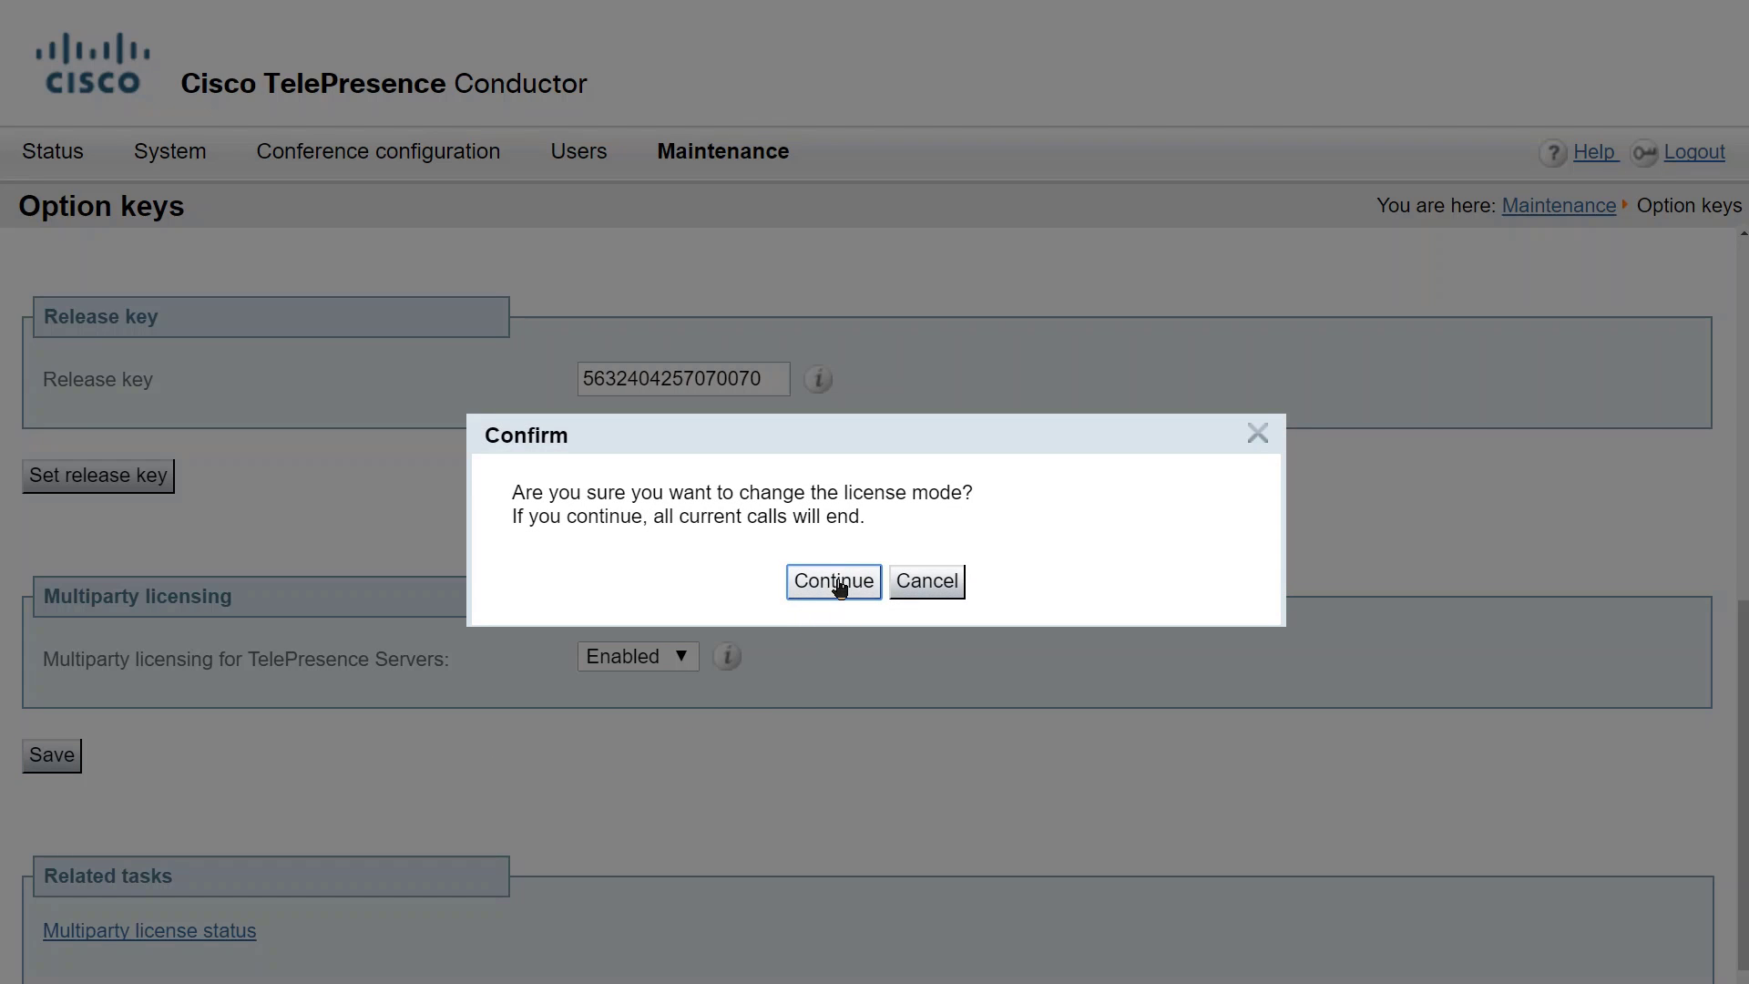
left_click(840, 584)
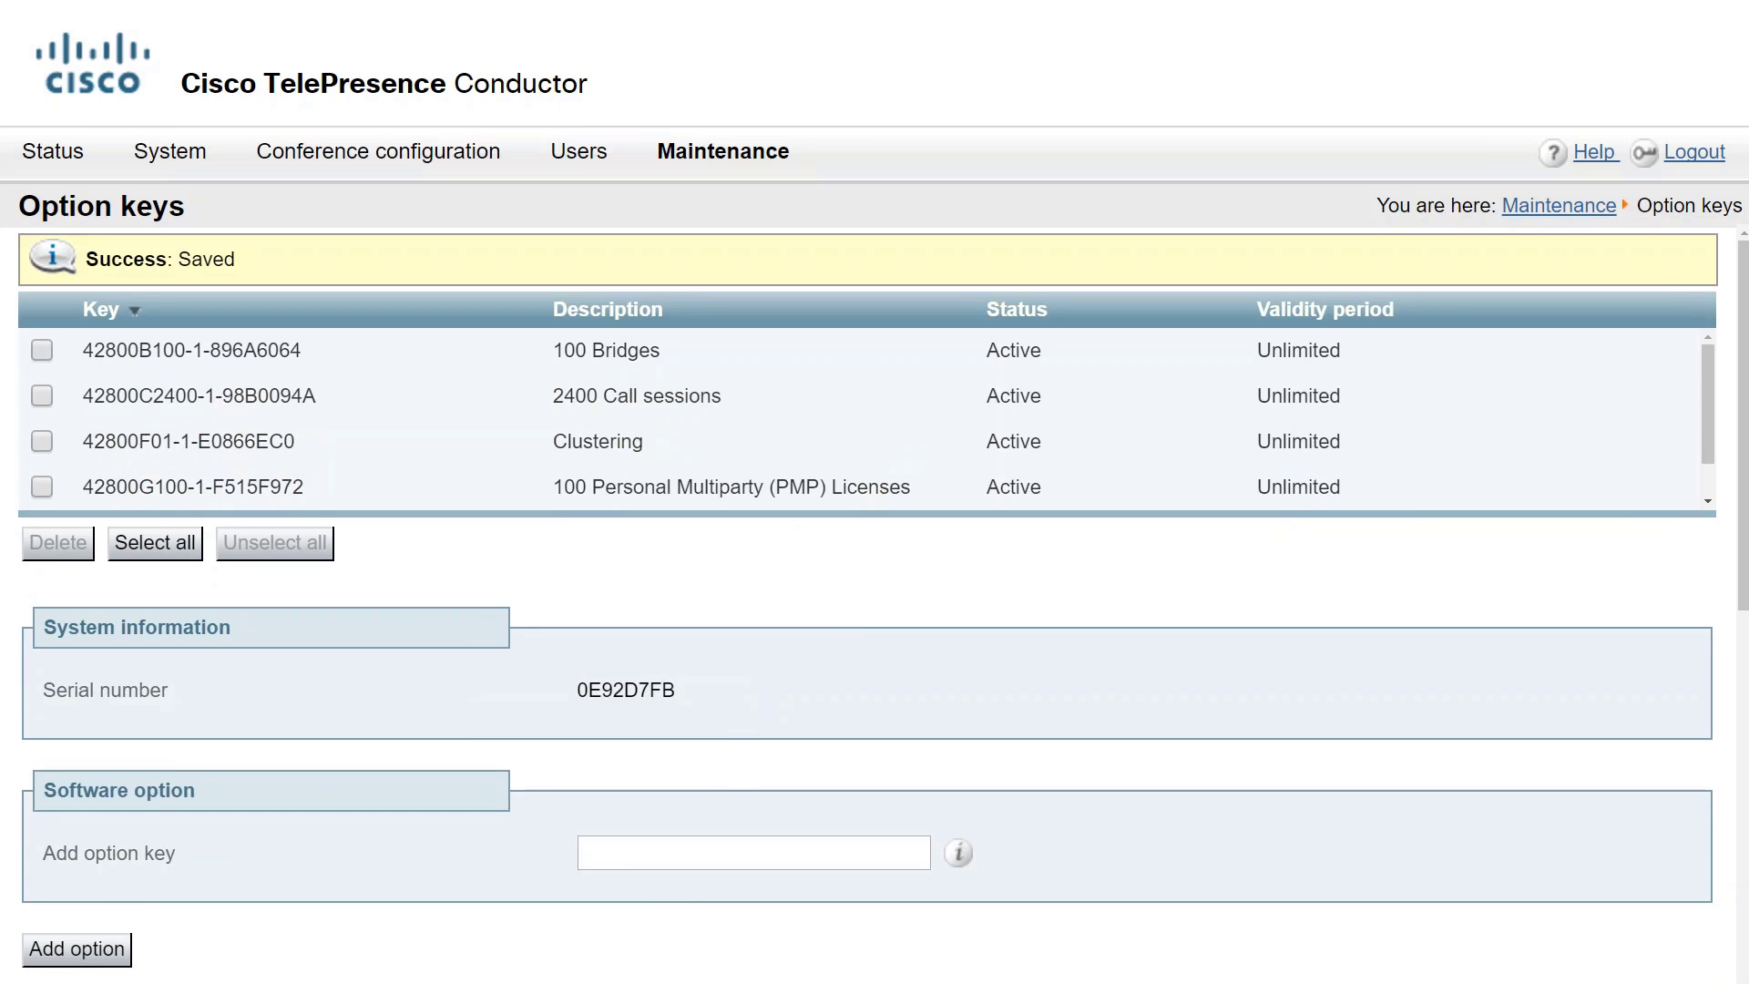